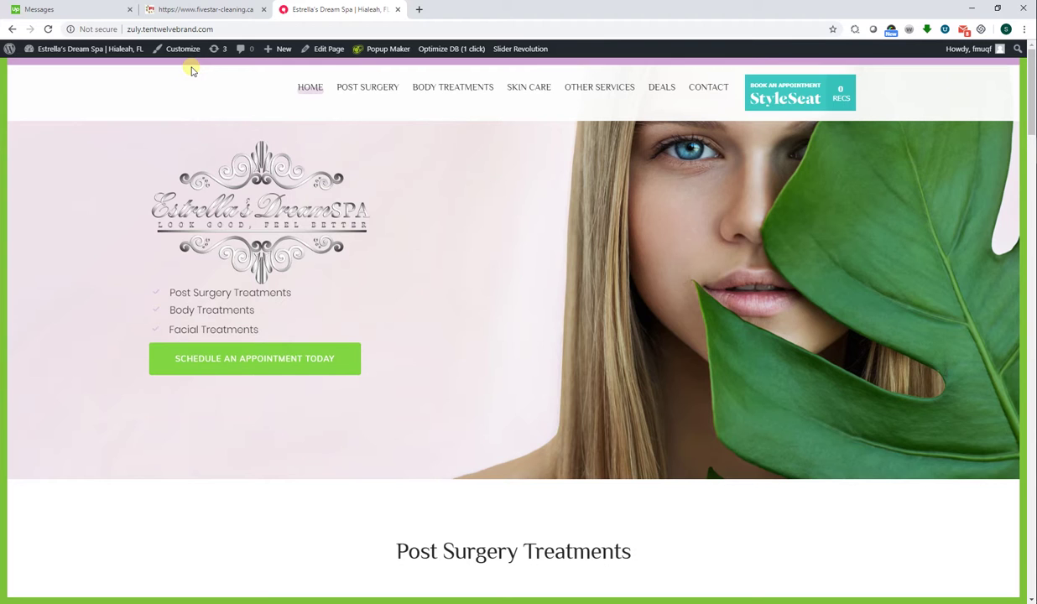
# - Open the ULTRASOUND page from the POST SURGERY menu, then launch its Edit Page screen
pyautogui.moveTo(362, 92)
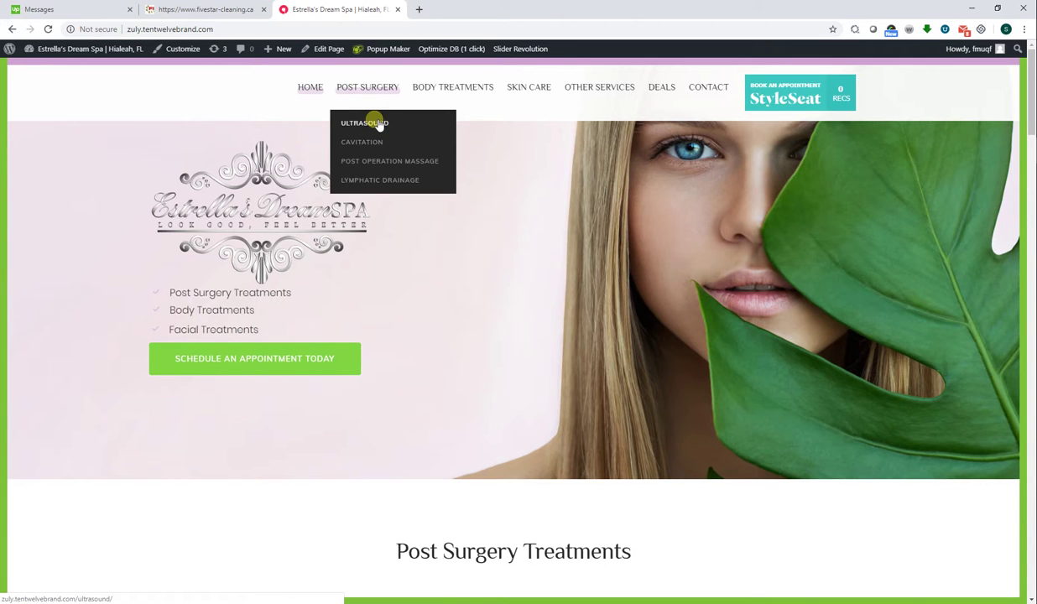
pyautogui.click(370, 122)
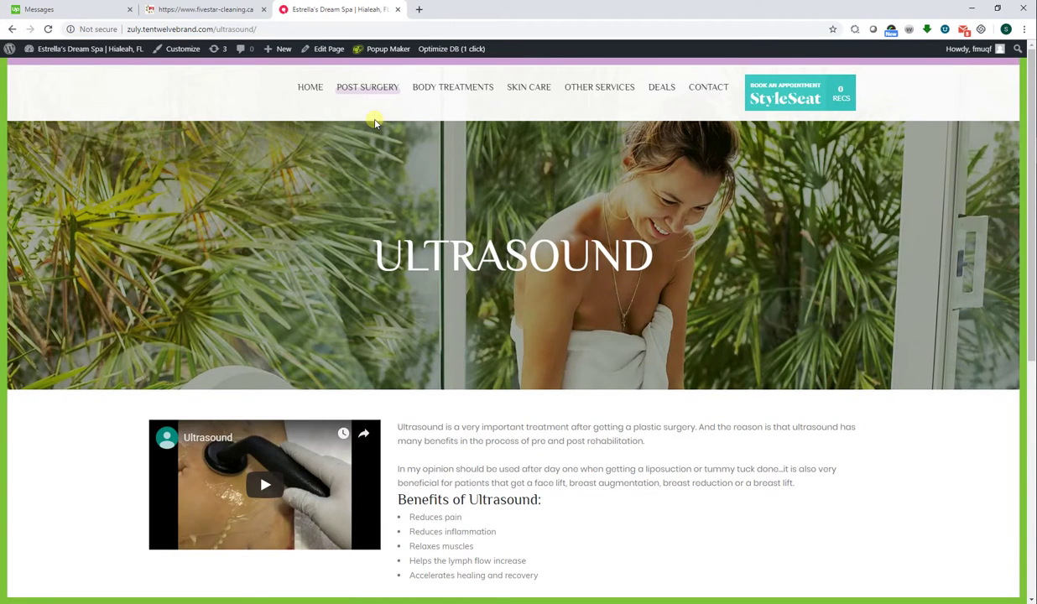
pyautogui.scroll(-4, 375, 123)
pyautogui.scroll(1, 375, 122)
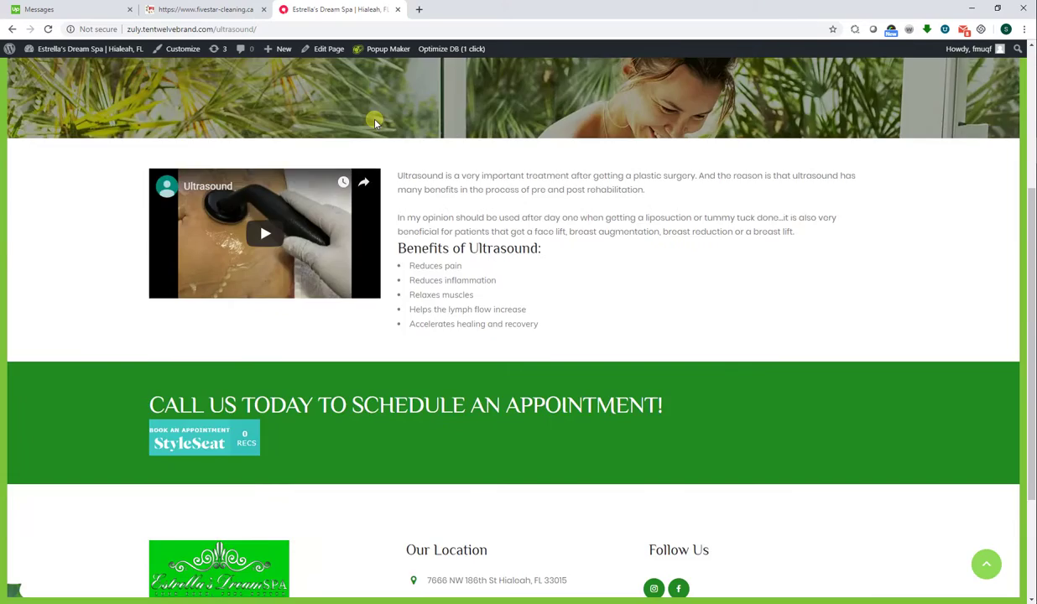
pyautogui.scroll(3, 375, 123)
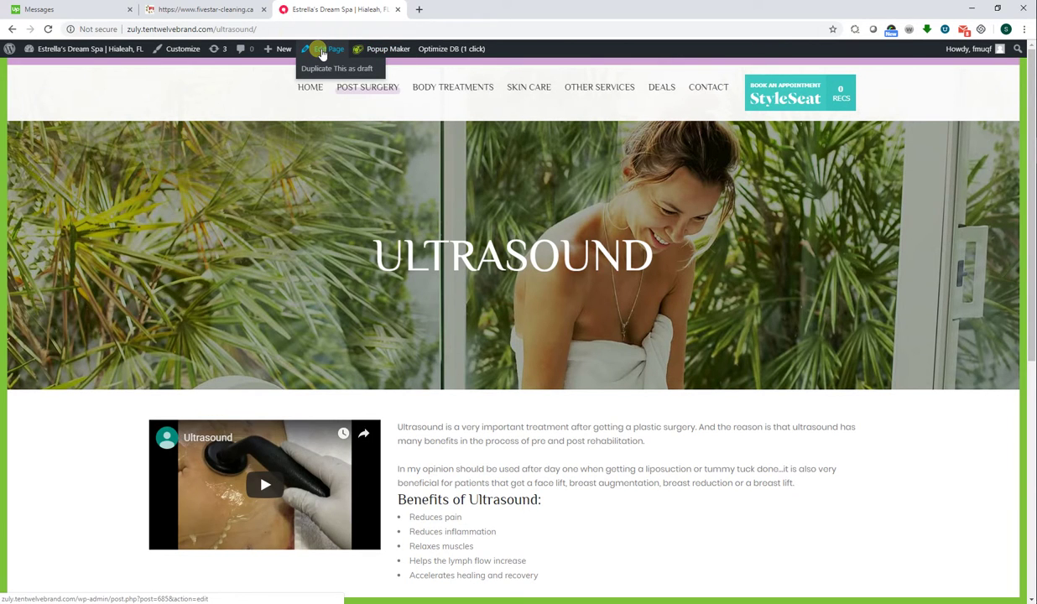
pyautogui.click(328, 51)
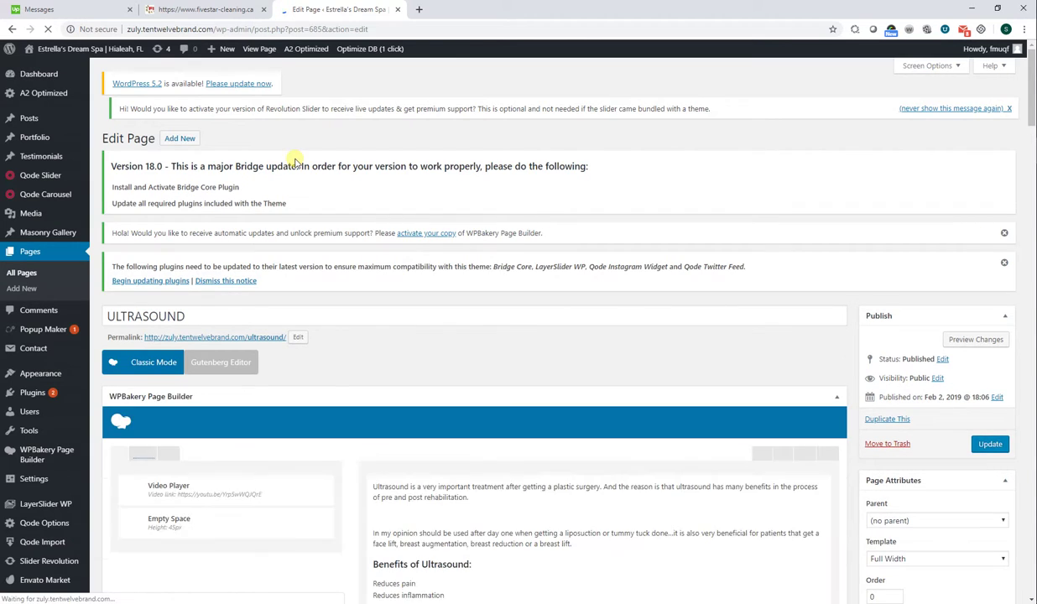
# - Drag the Video Player and Ultrasound Text Block back into their original positions
pyautogui.scroll(-1, 296, 162)
pyautogui.scroll(-3, 296, 162)
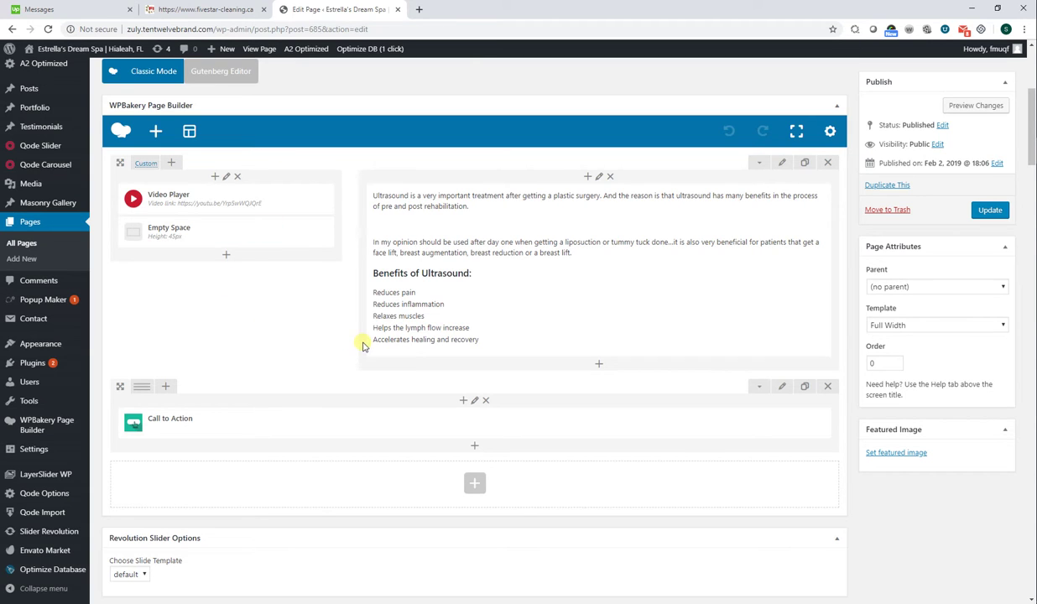
pyautogui.moveTo(204, 209)
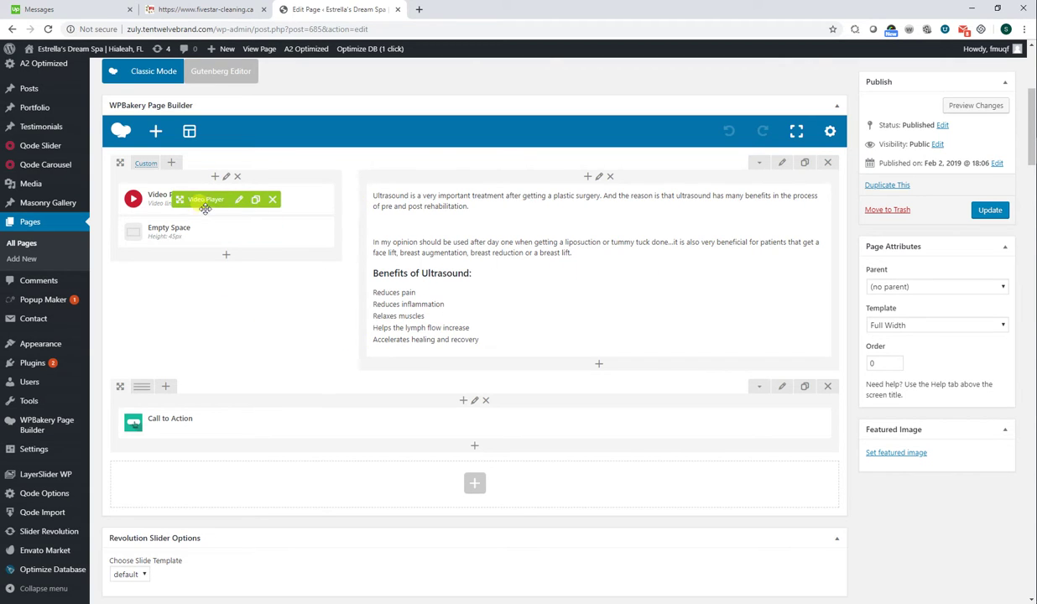
pyautogui.moveTo(205, 209)
pyautogui.mouseDown()
pyautogui.moveTo(206, 251)
pyautogui.moveTo(201, 191)
pyautogui.mouseUp()
pyautogui.moveTo(591, 272)
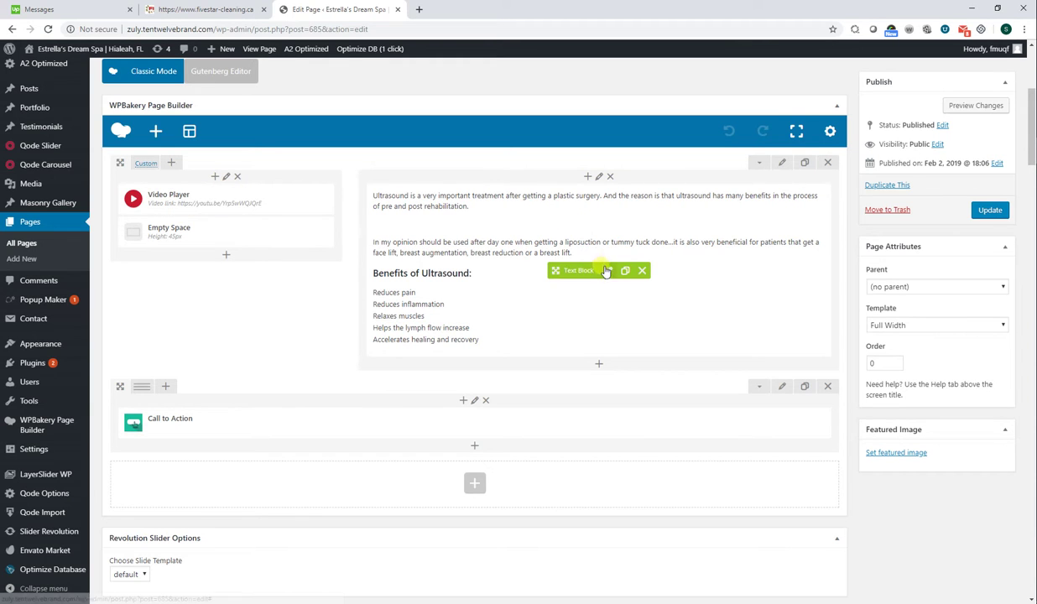
pyautogui.moveTo(534, 269)
pyautogui.mouseDown()
pyautogui.moveTo(495, 264)
pyautogui.moveTo(497, 252)
pyautogui.moveTo(529, 265)
pyautogui.mouseUp()
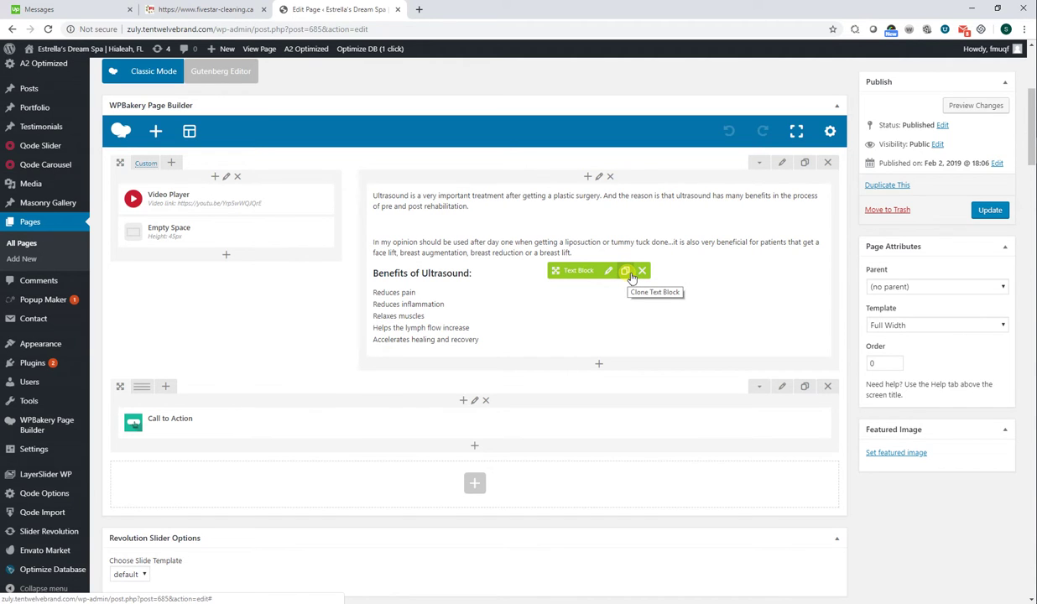
# - Clone the Ultrasound Text Block, then delete the duplicate
pyautogui.click(627, 272)
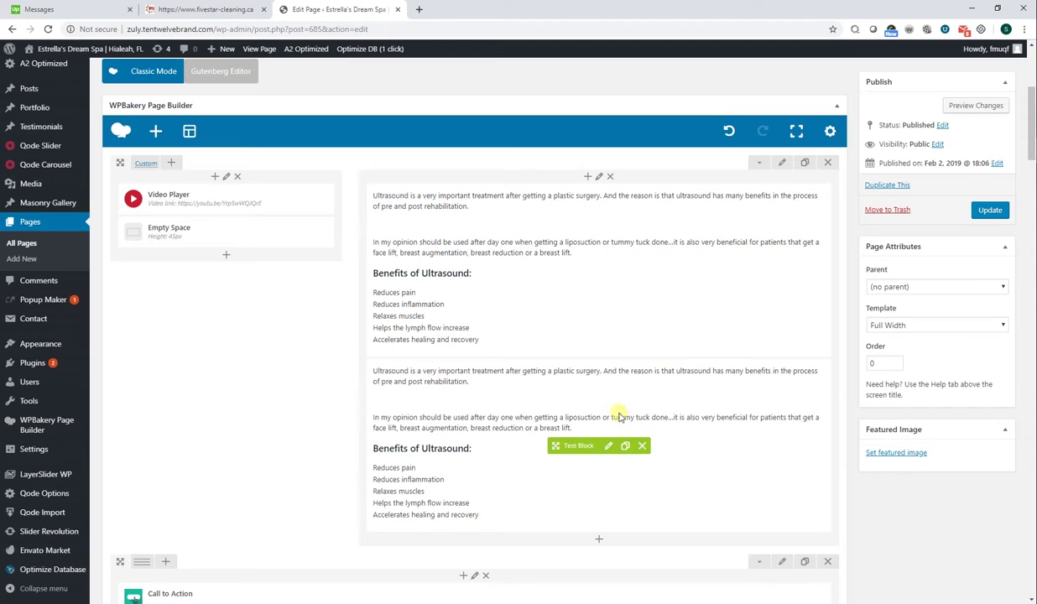
pyautogui.click(641, 446)
pyautogui.moveTo(592, 277)
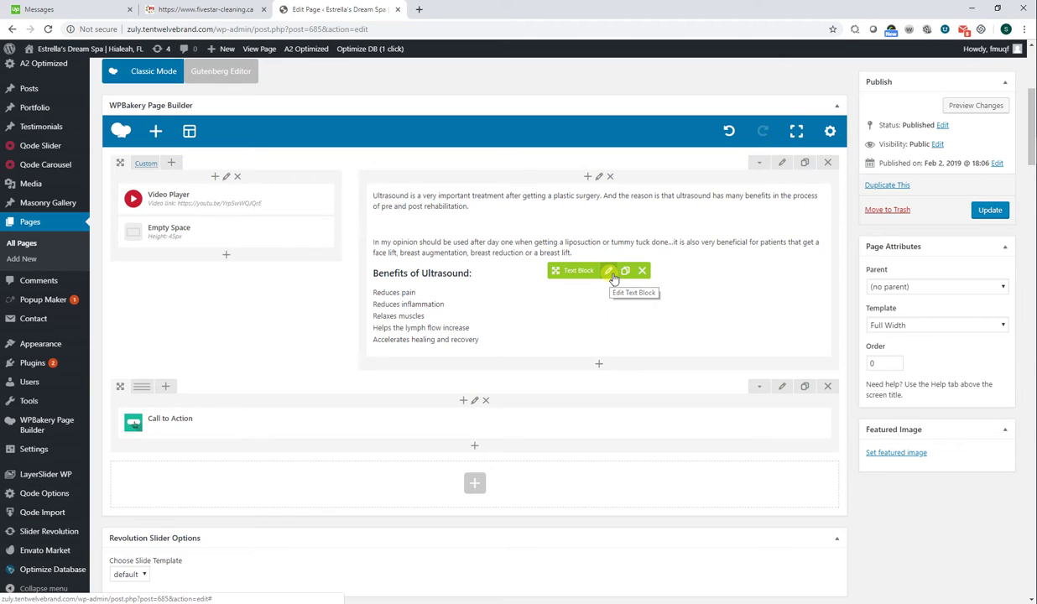
pyautogui.click(610, 272)
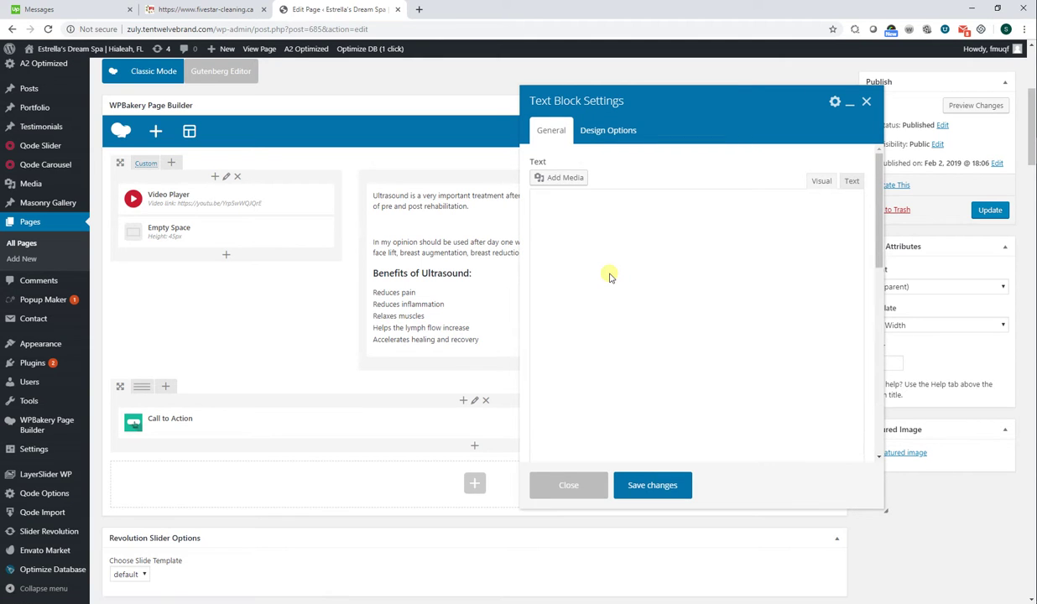
pyautogui.scroll(-3, 667, 297)
pyautogui.scroll(-1, 666, 296)
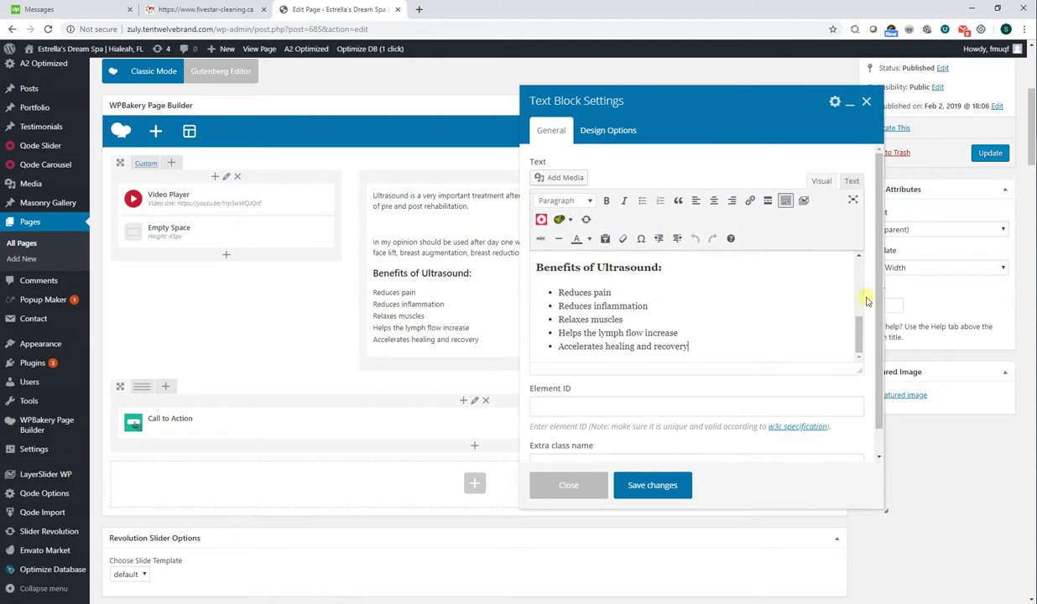
pyautogui.scroll(4, 859, 283)
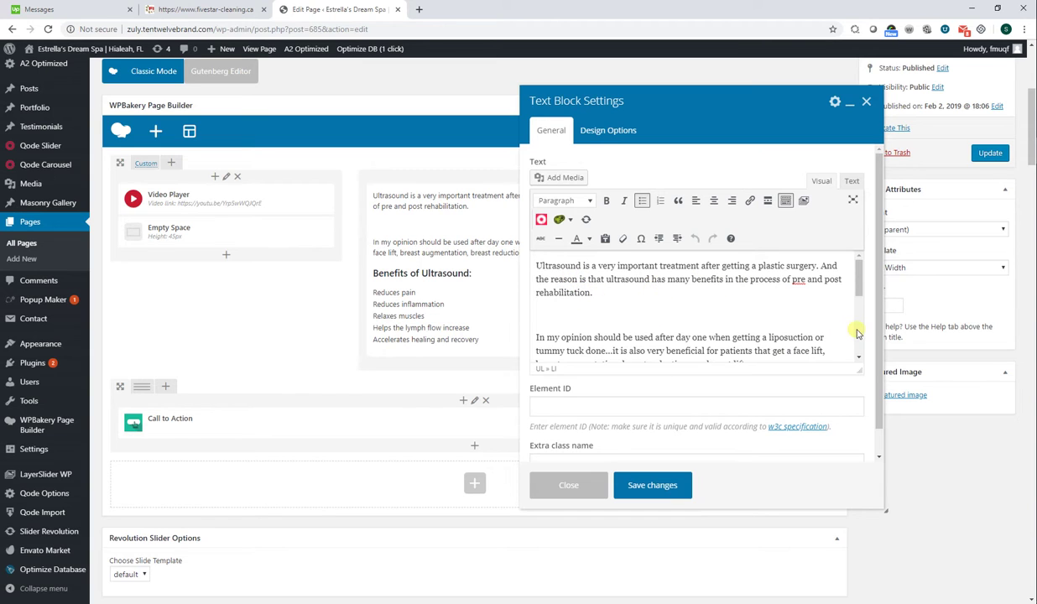
pyautogui.scroll(-2, 856, 331)
pyautogui.scroll(-1, 856, 333)
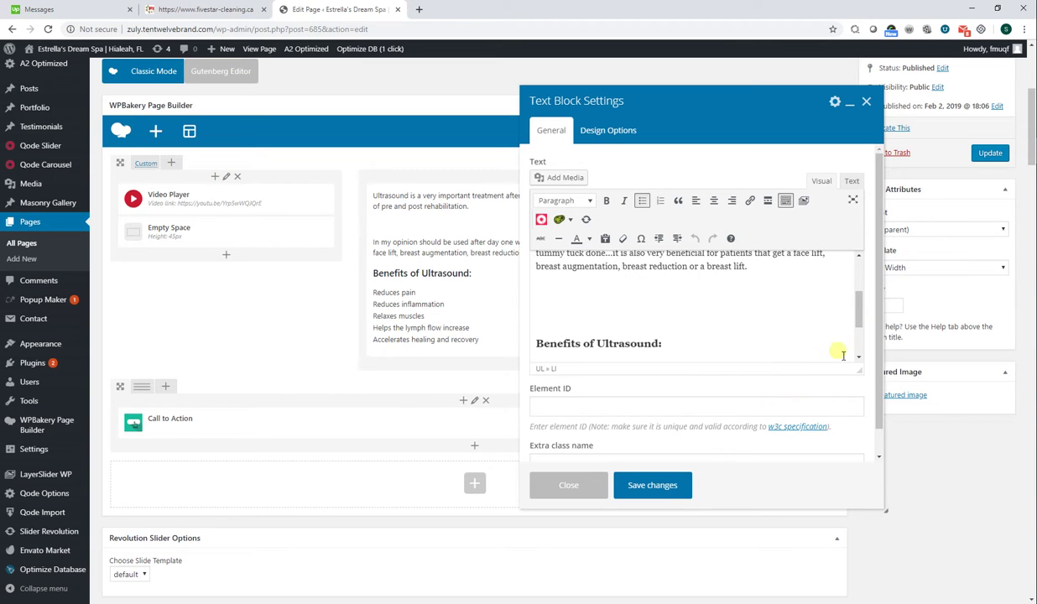
pyautogui.scroll(-2, 861, 340)
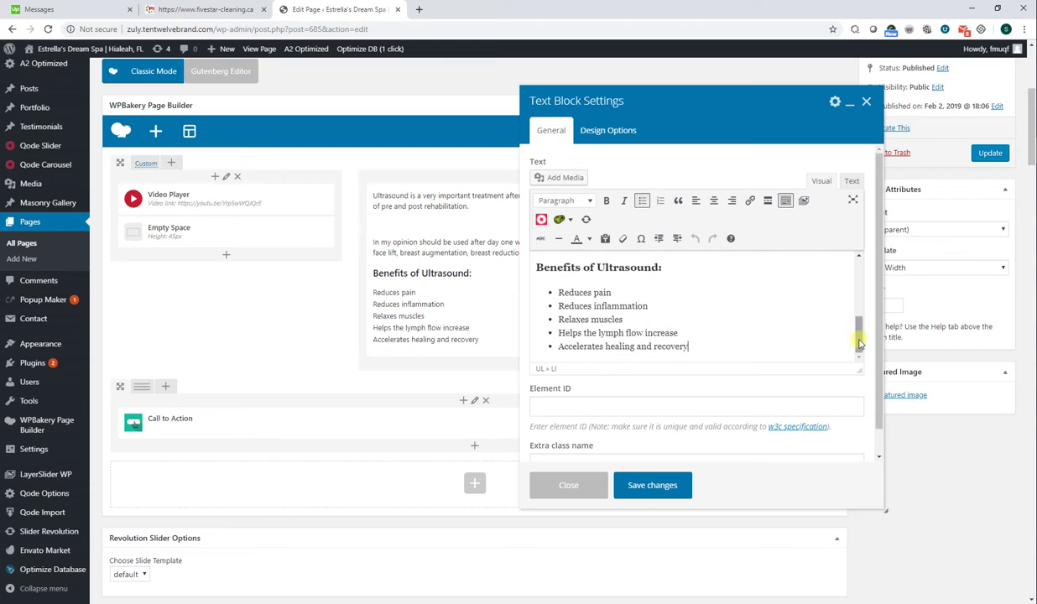
pyautogui.click(651, 486)
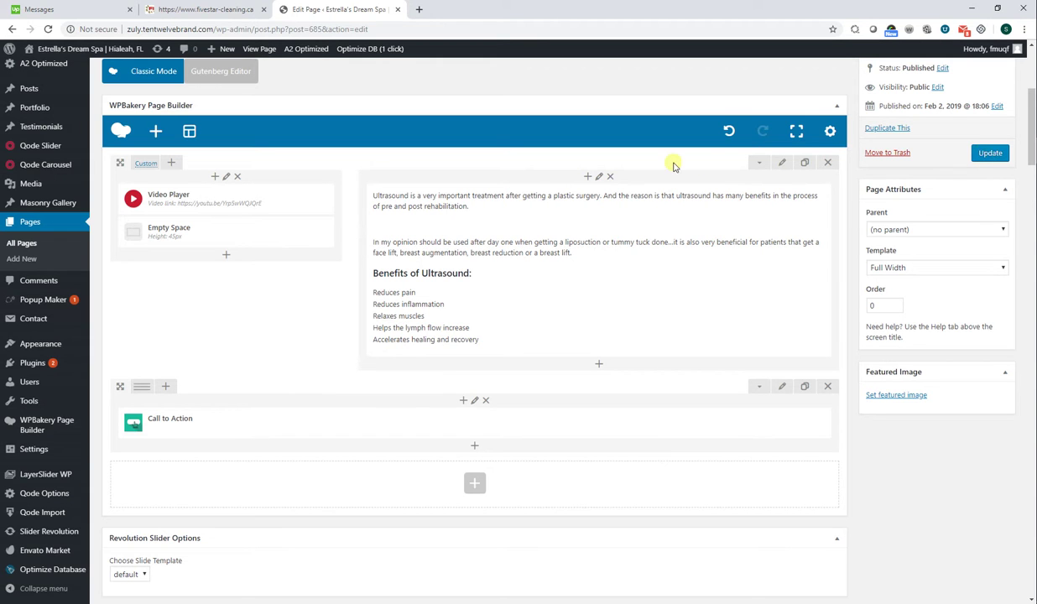
# - Leave the editor for the public spa website and dismiss the Injectables Price List popup
pyautogui.scroll(4, 1029, 78)
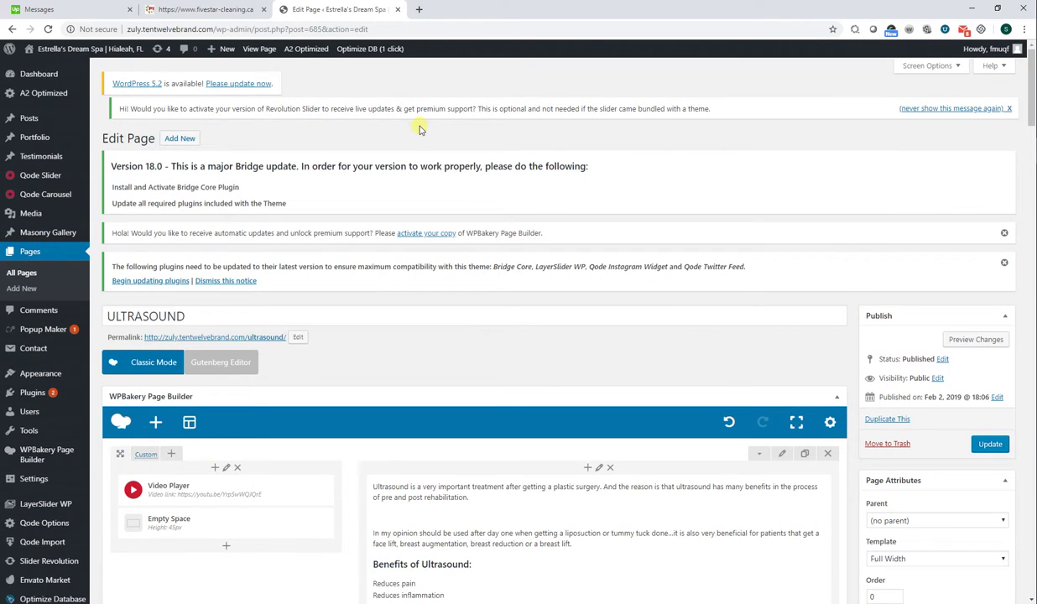
pyautogui.moveTo(76, 49)
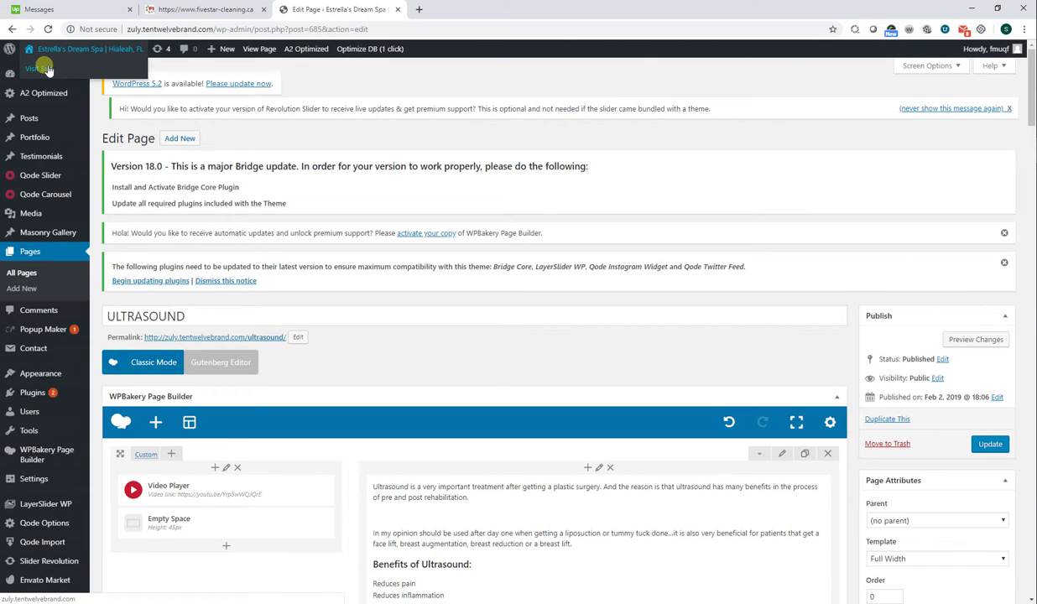
pyautogui.click(45, 69)
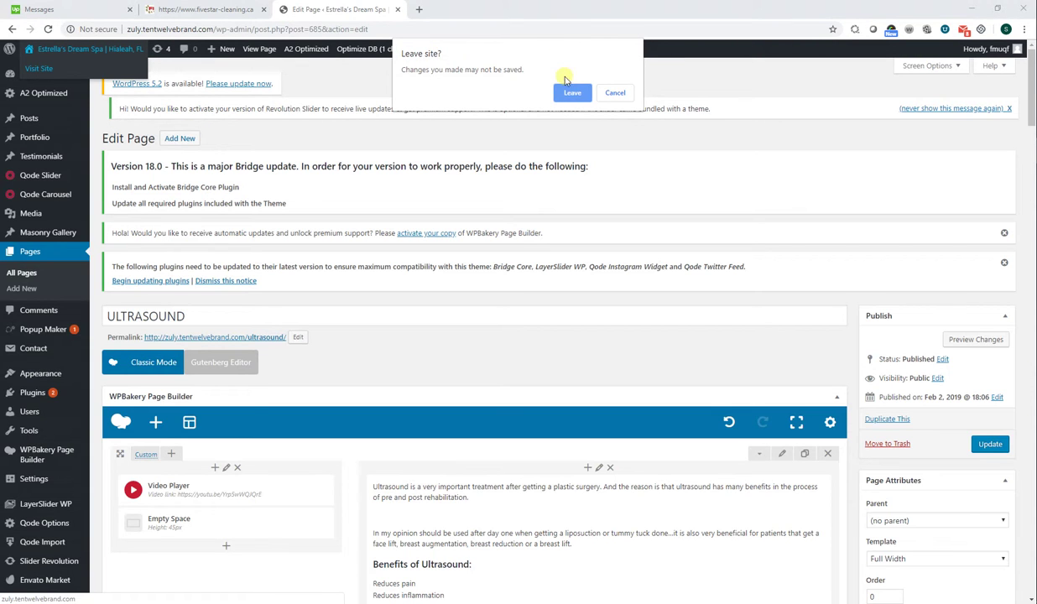
pyautogui.click(571, 94)
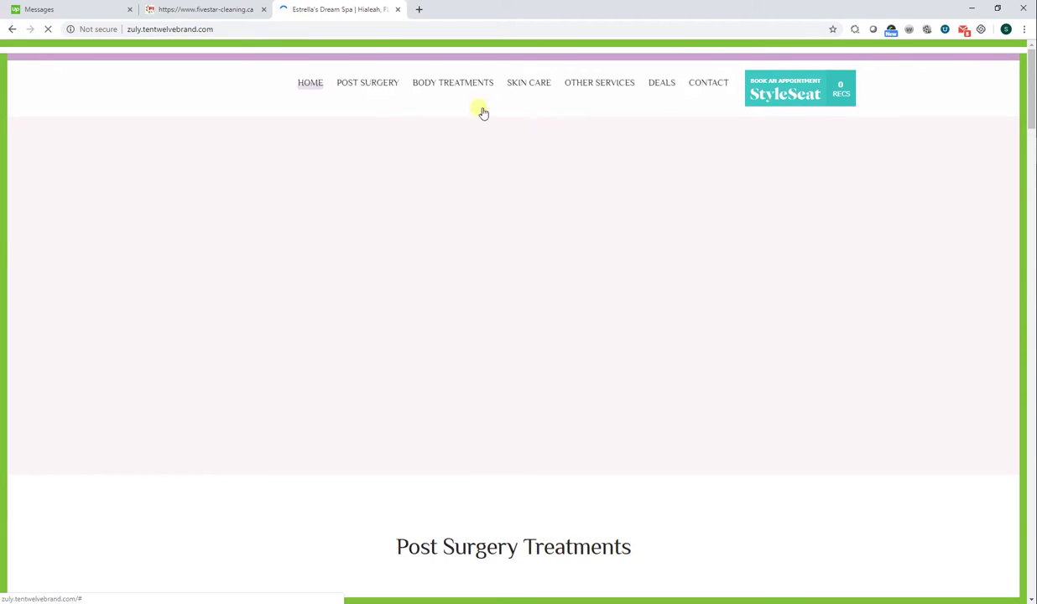
pyautogui.click(708, 115)
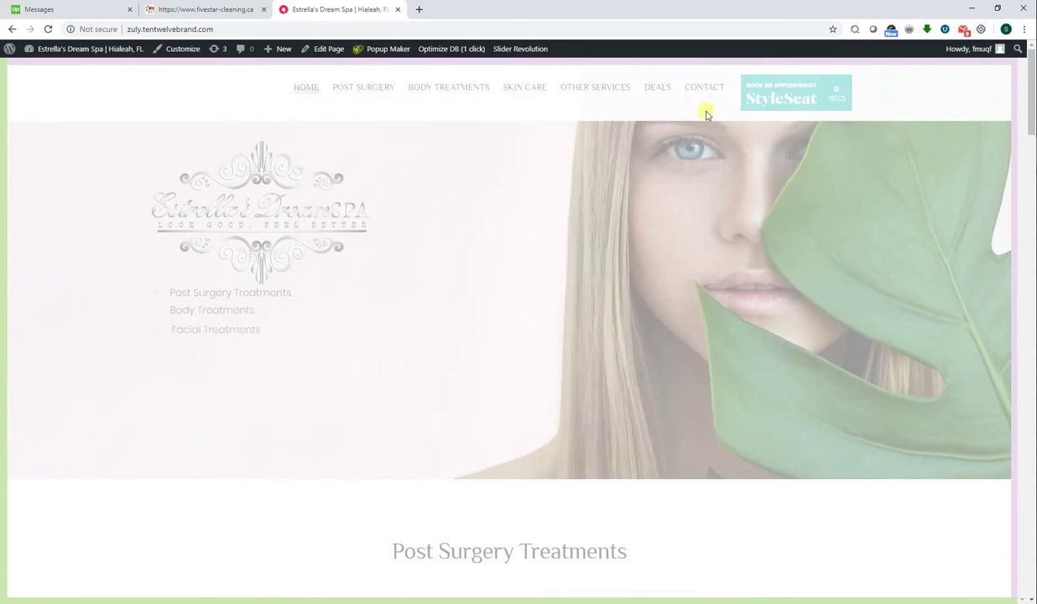
# - Go to the Our Deals page and open it in the page editor
pyautogui.click(662, 95)
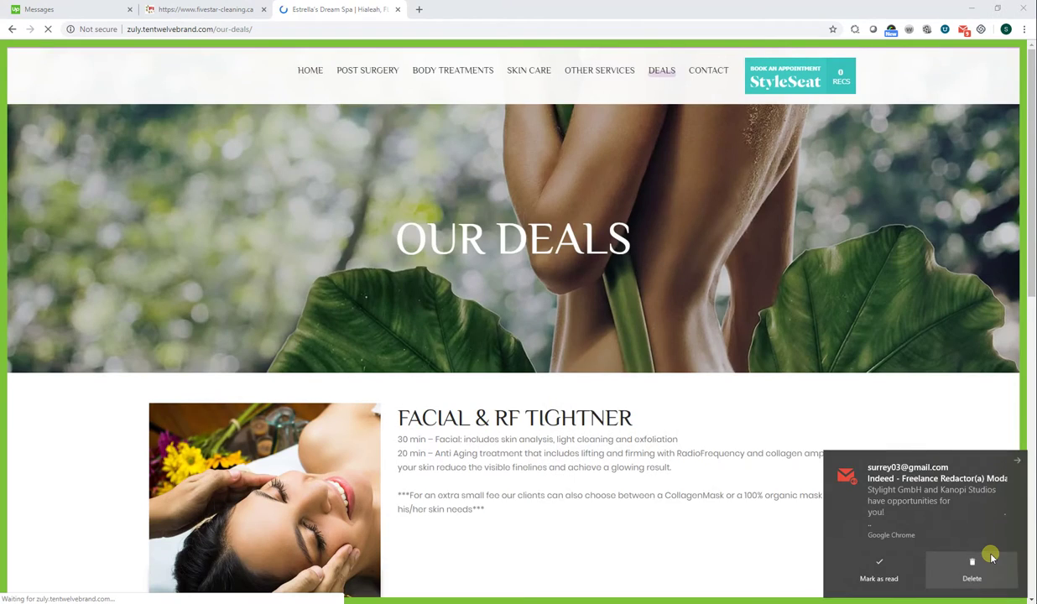
pyautogui.click(974, 556)
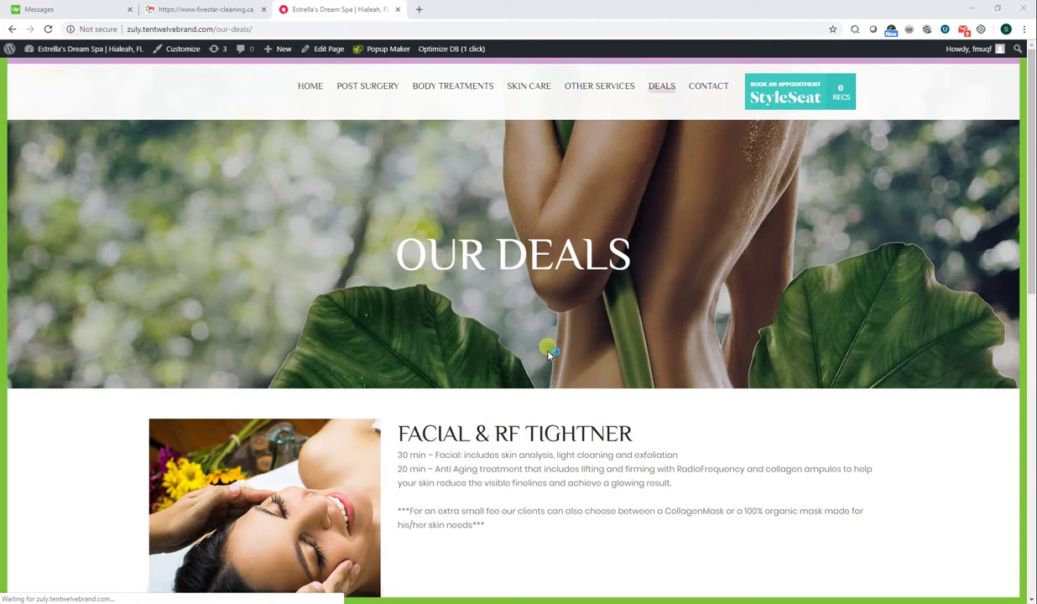
pyautogui.click(323, 52)
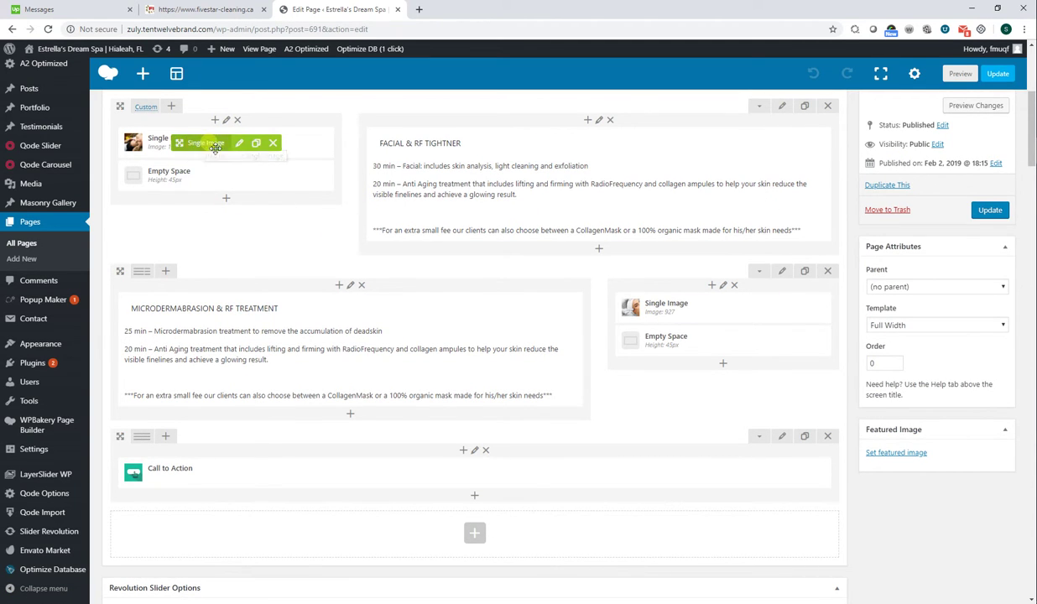
# - From the Facial & RF Tightner Single Image block, open the Upload Files file picker
pyautogui.moveTo(231, 141)
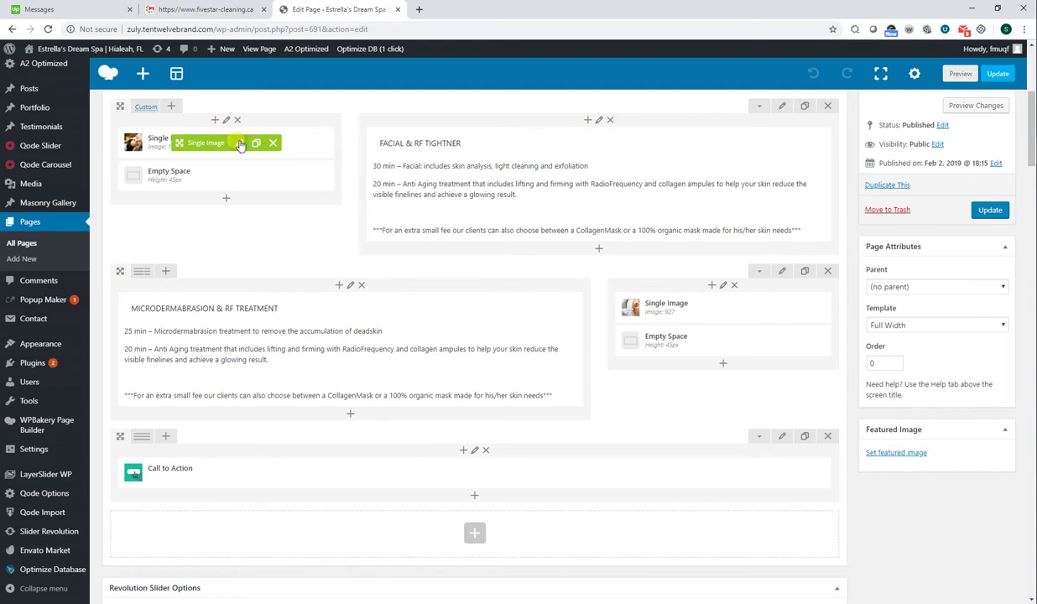
pyautogui.click(241, 144)
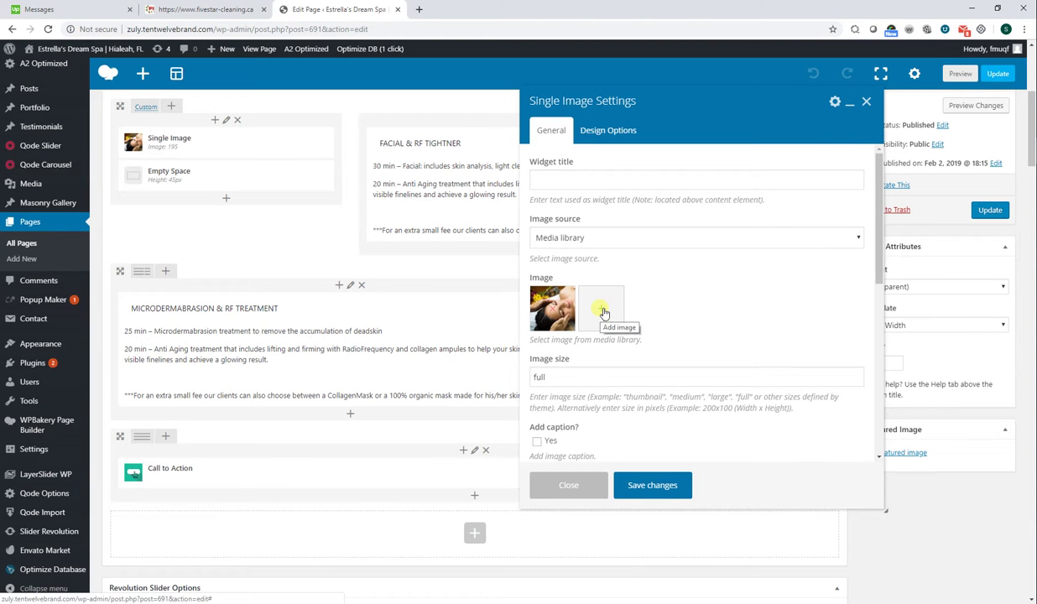
pyautogui.click(599, 313)
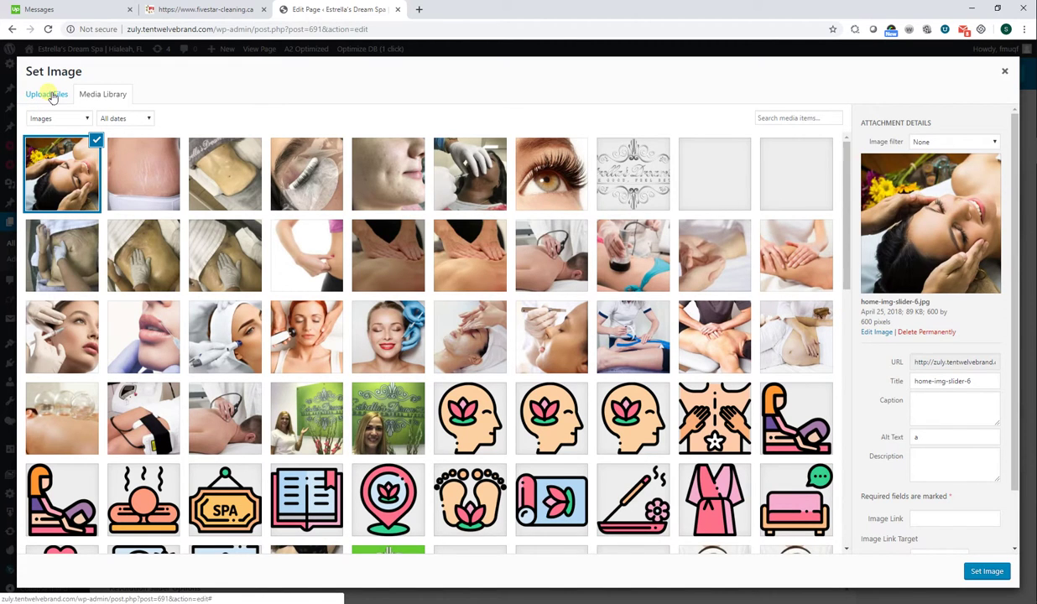
pyautogui.click(52, 98)
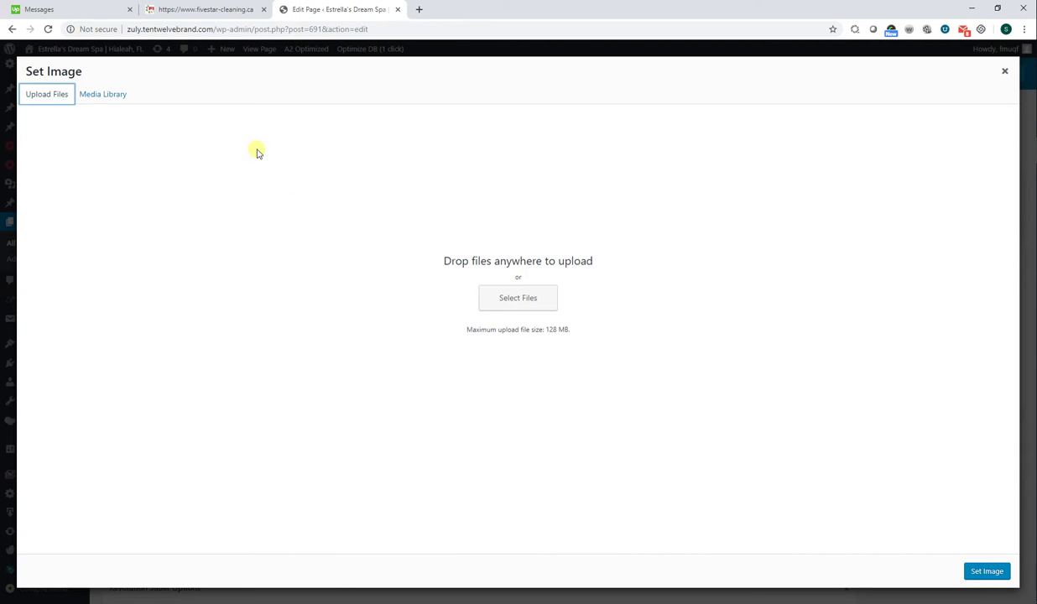
pyautogui.click(527, 305)
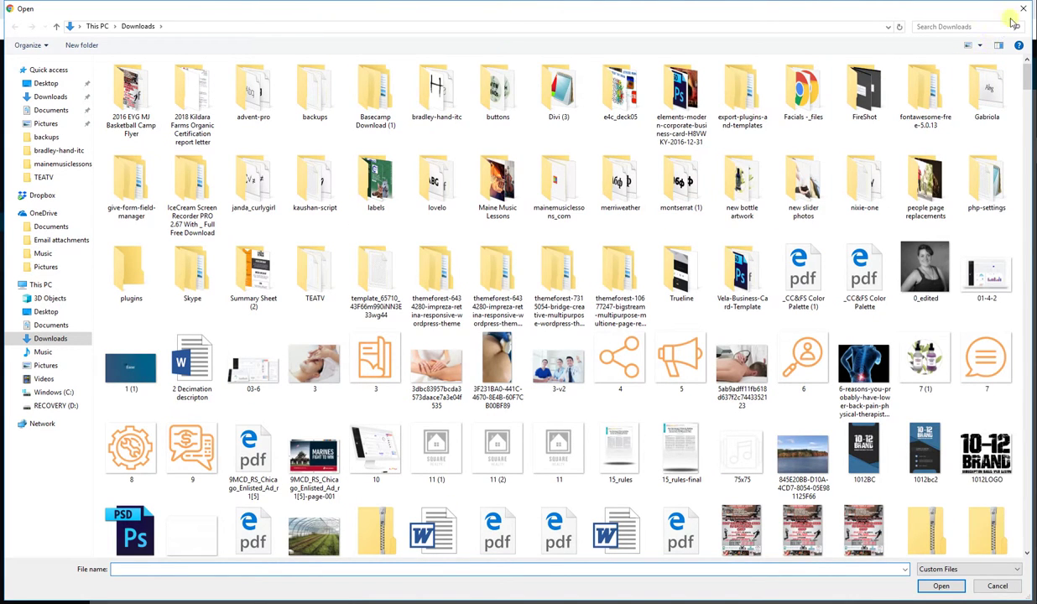
# - Close the Windows Open dialog without selecting any image
pyautogui.click(1026, 10)
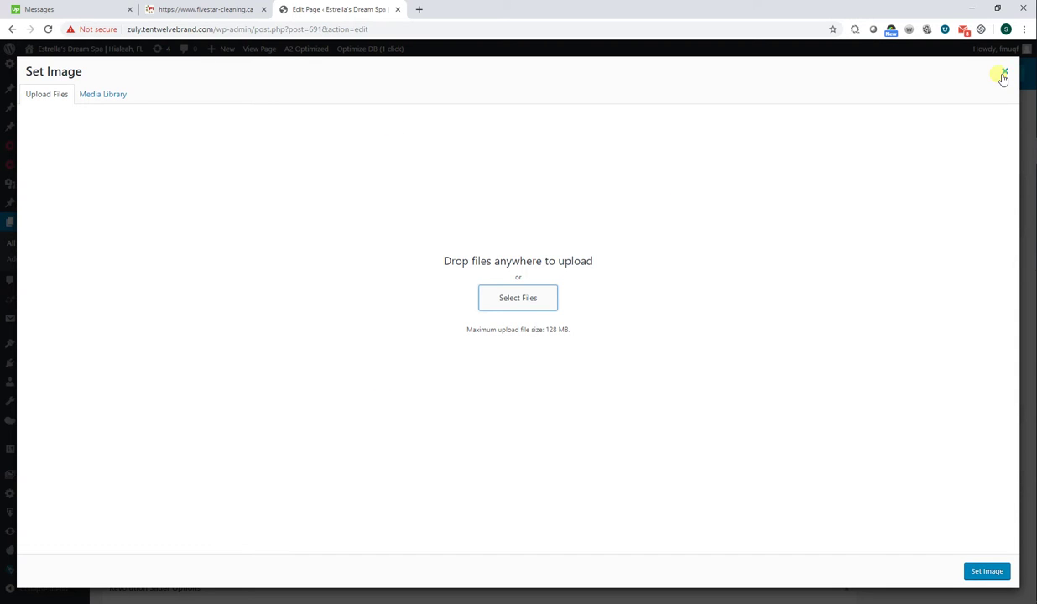
# - Close the media library and save the photo block with its original image
pyautogui.click(1004, 74)
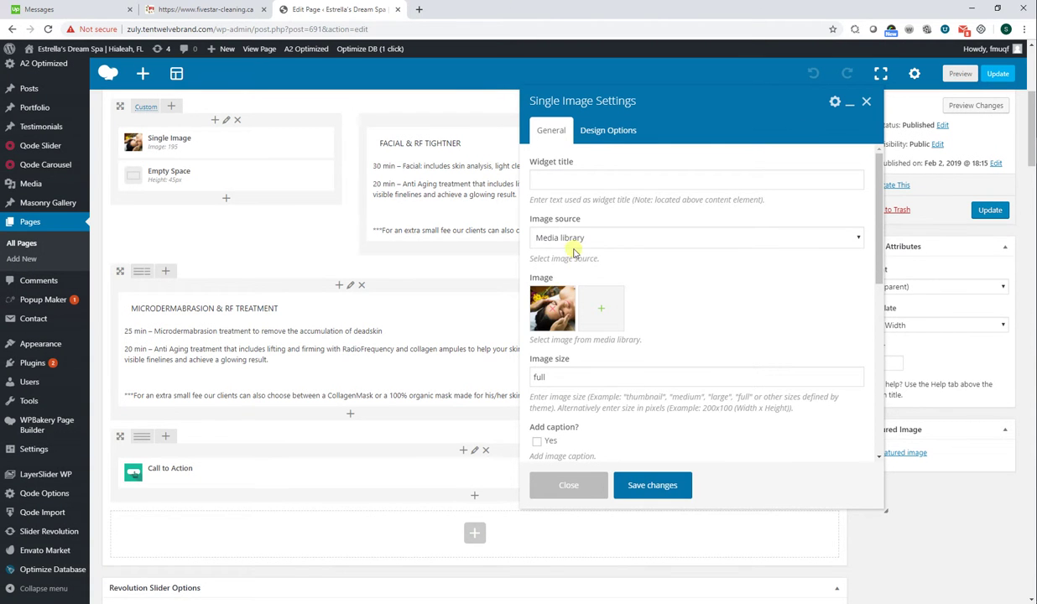
pyautogui.click(660, 487)
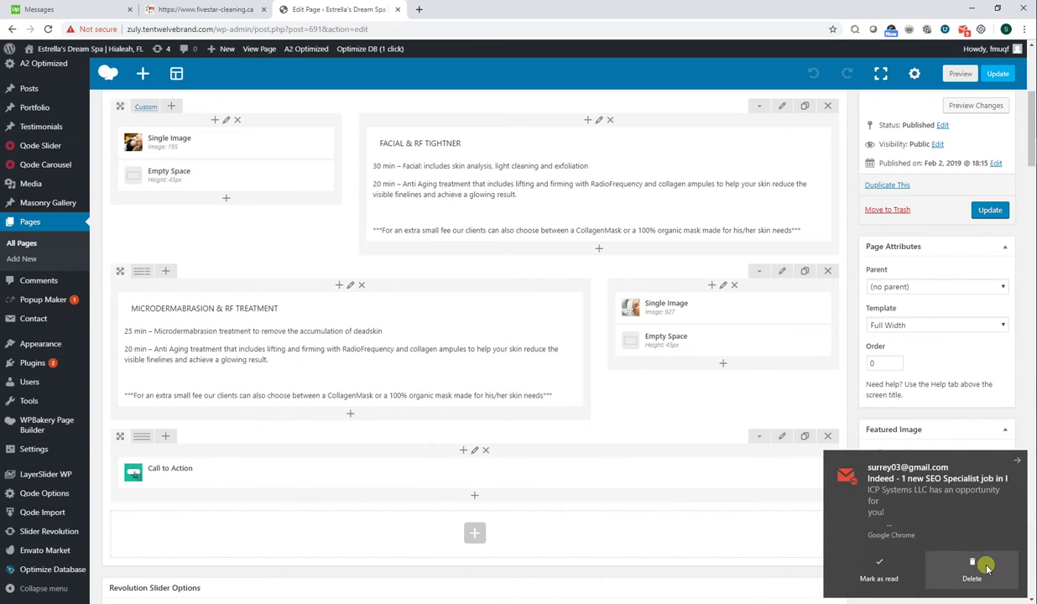
pyautogui.click(976, 562)
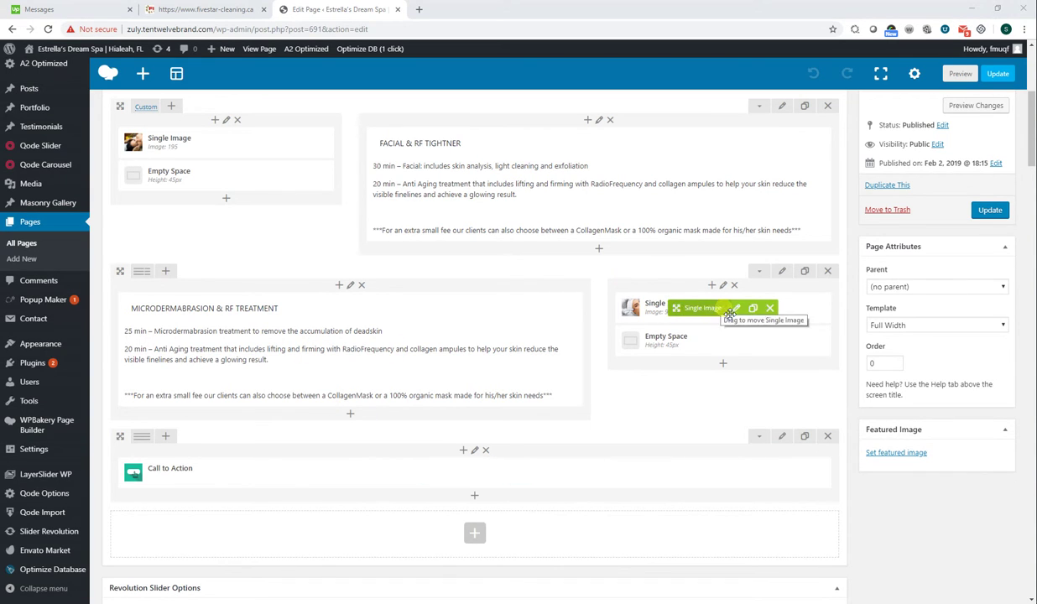
# - Review the MICRODERMABRASION & RF TREATMENT text block, save it, and update the page
pyautogui.click(360, 351)
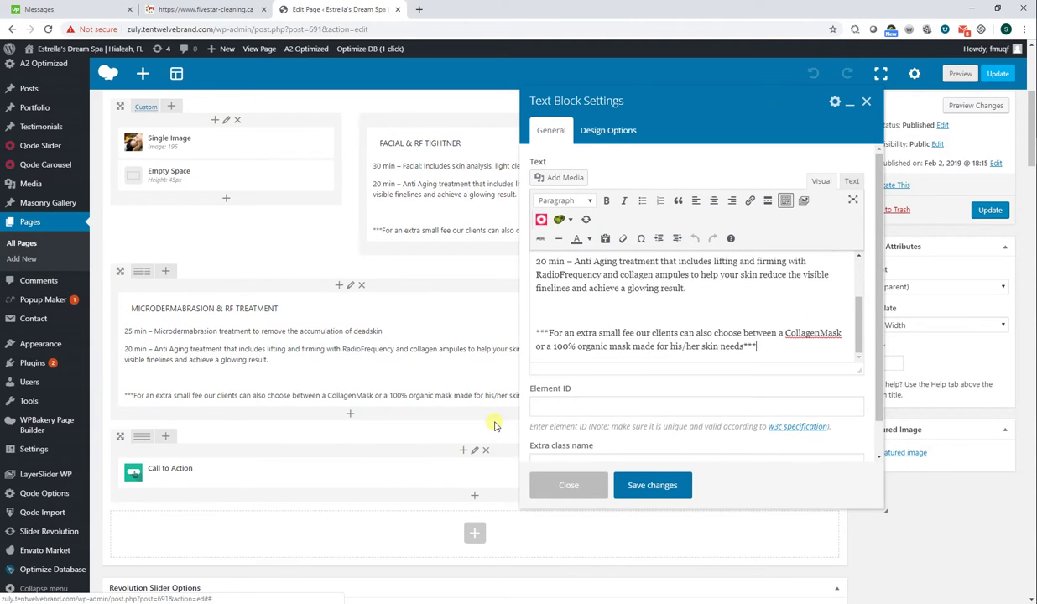
pyautogui.click(859, 290)
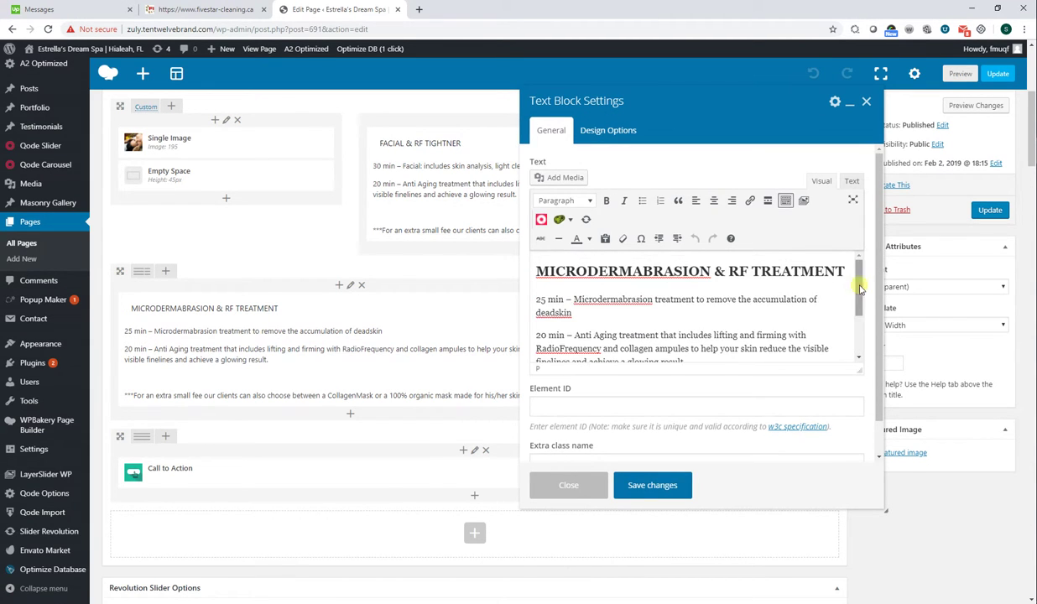
pyautogui.tripleClick(622, 270)
pyautogui.click(580, 315)
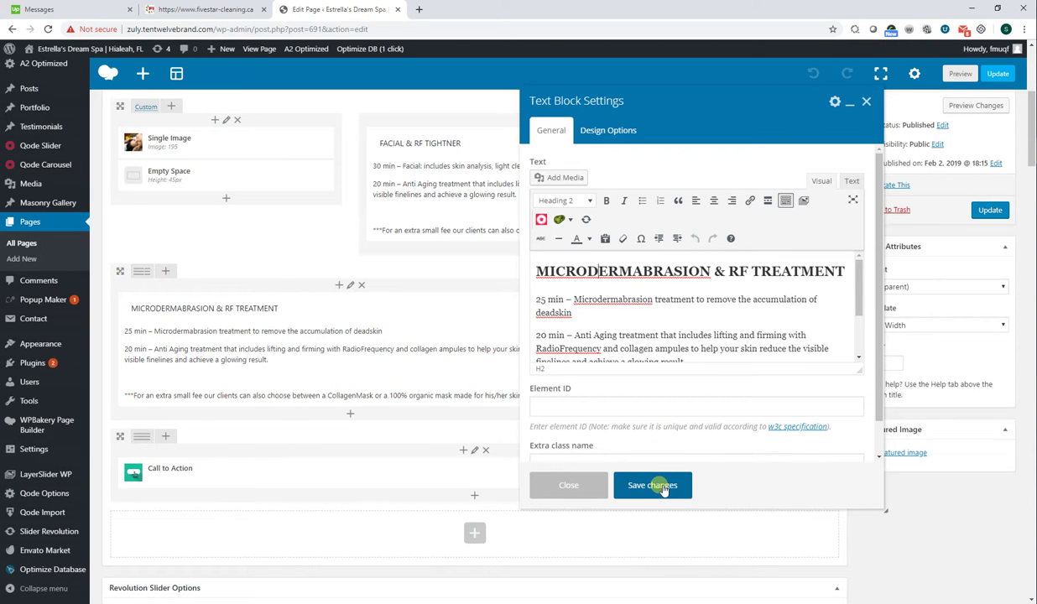
pyautogui.click(663, 487)
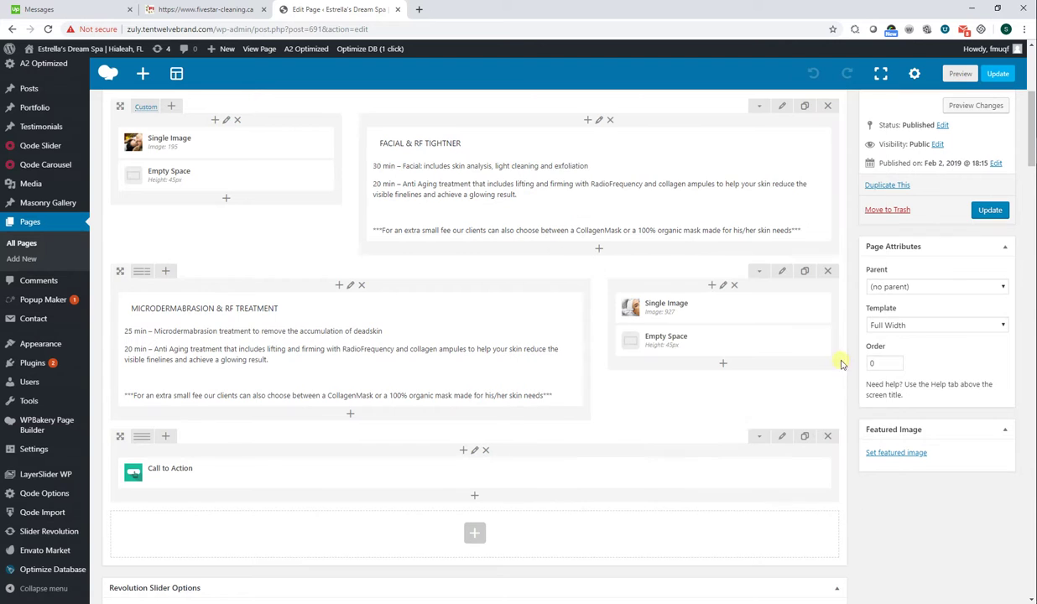
pyautogui.click(992, 212)
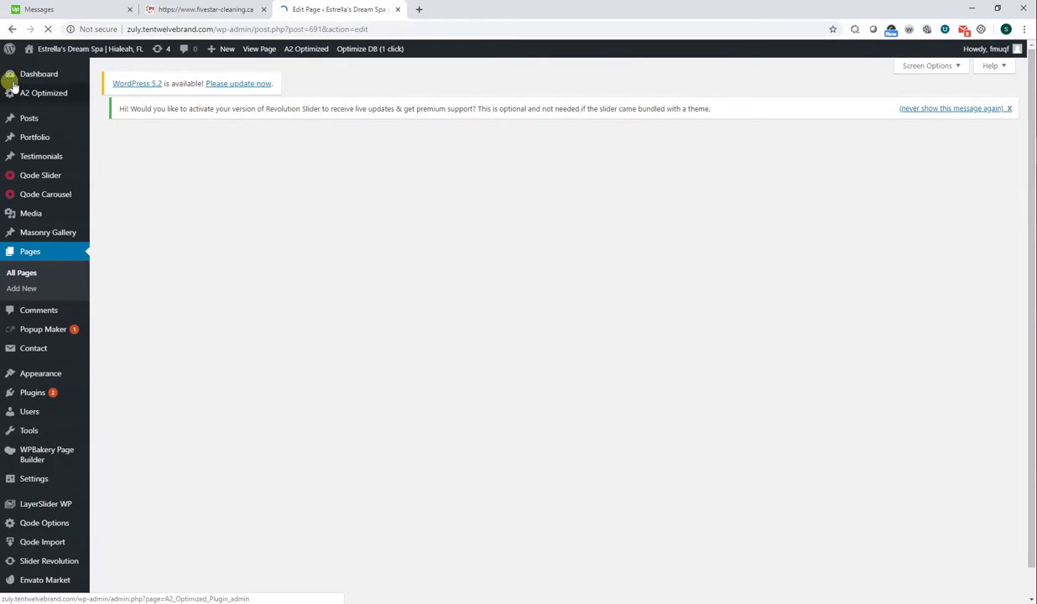
# - Visit the live spa homepage from the Dashboard, close the Injectables popup, and scroll down
pyautogui.moveTo(84, 56)
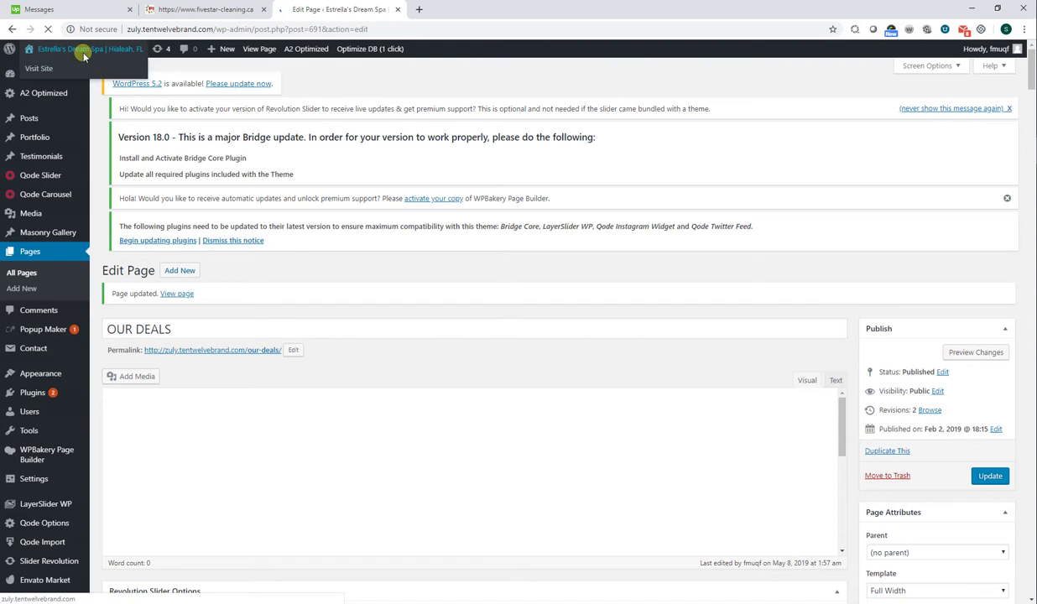
pyautogui.click(48, 72)
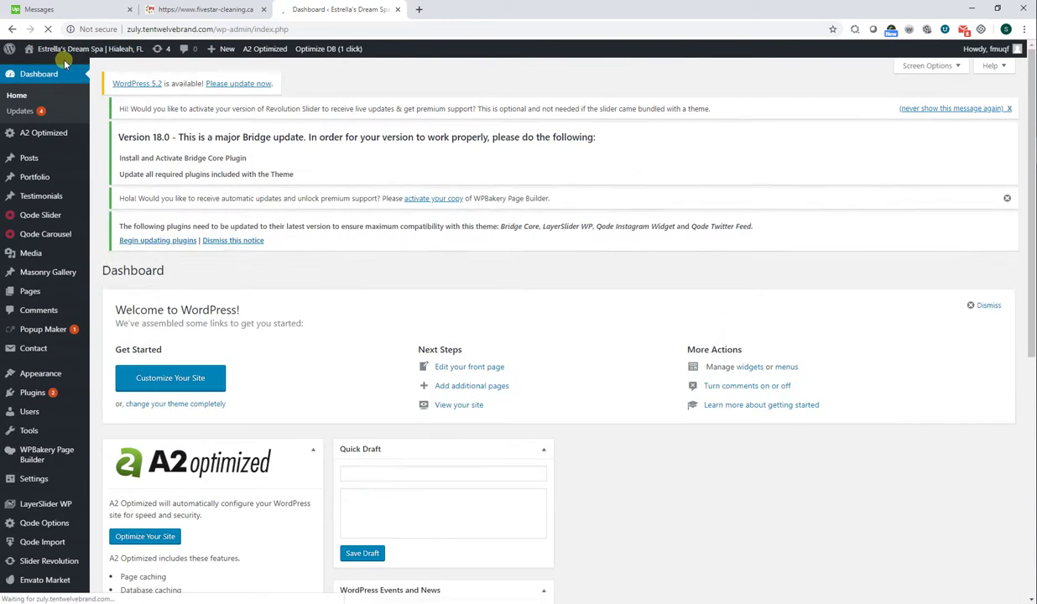
pyautogui.moveTo(57, 50)
pyautogui.click(50, 68)
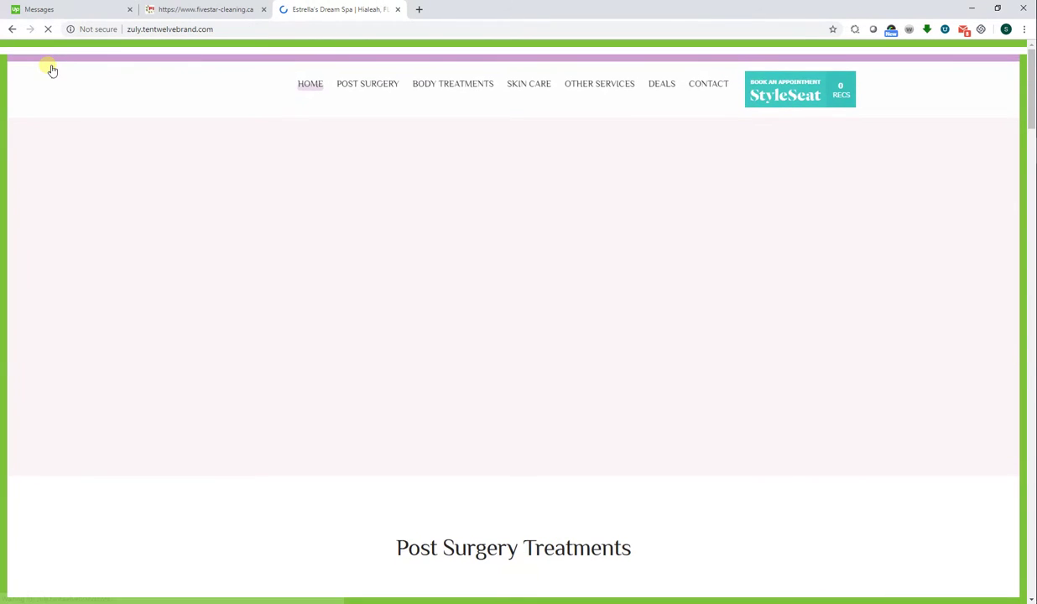
pyautogui.scroll(-3, 51, 69)
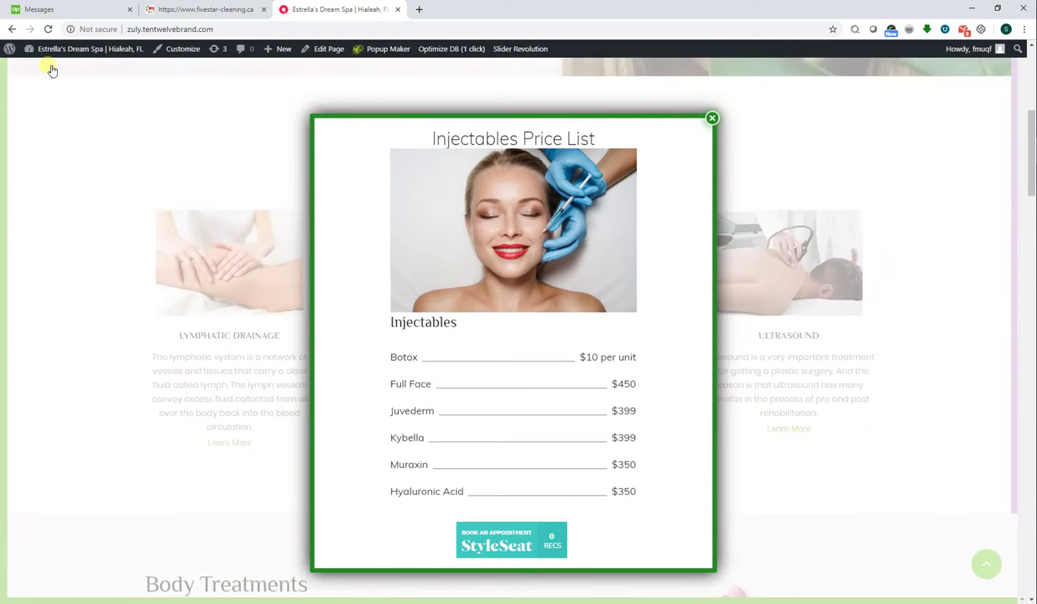
pyautogui.click(713, 118)
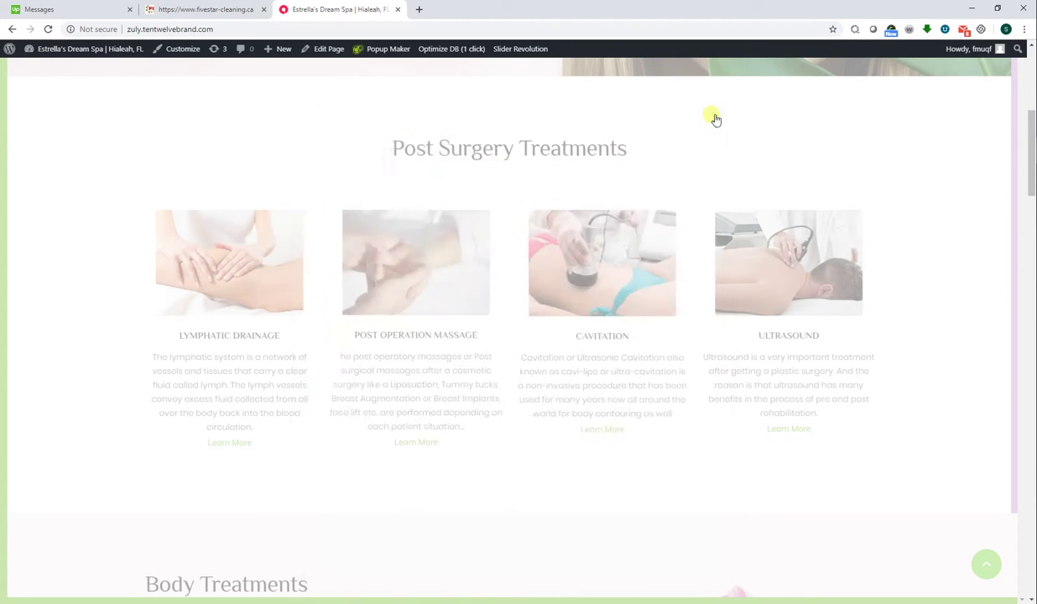
pyautogui.scroll(-6, 713, 119)
pyautogui.scroll(-10, 712, 119)
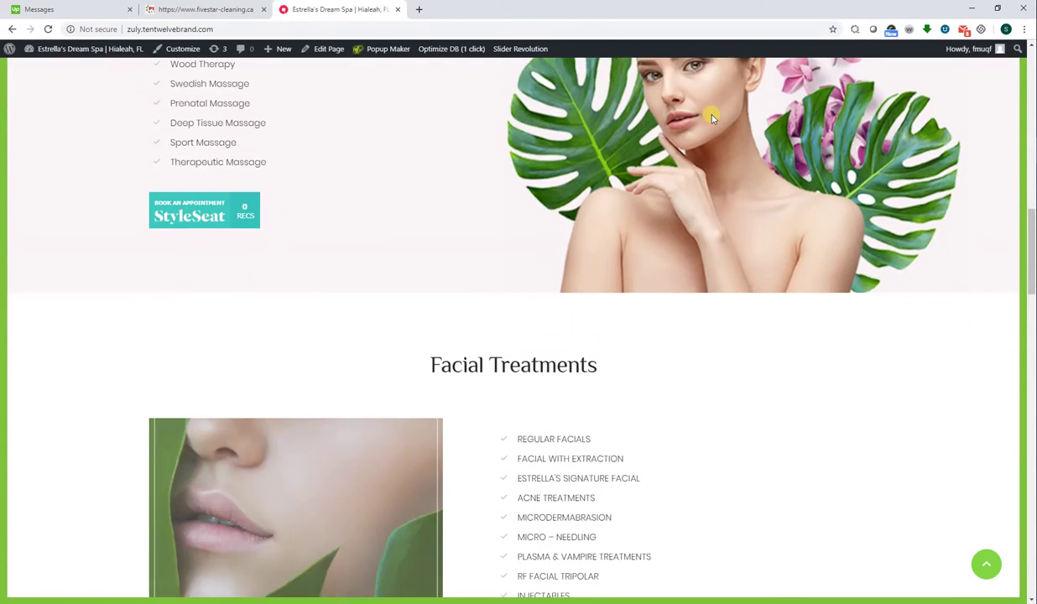
pyautogui.scroll(-10, 713, 118)
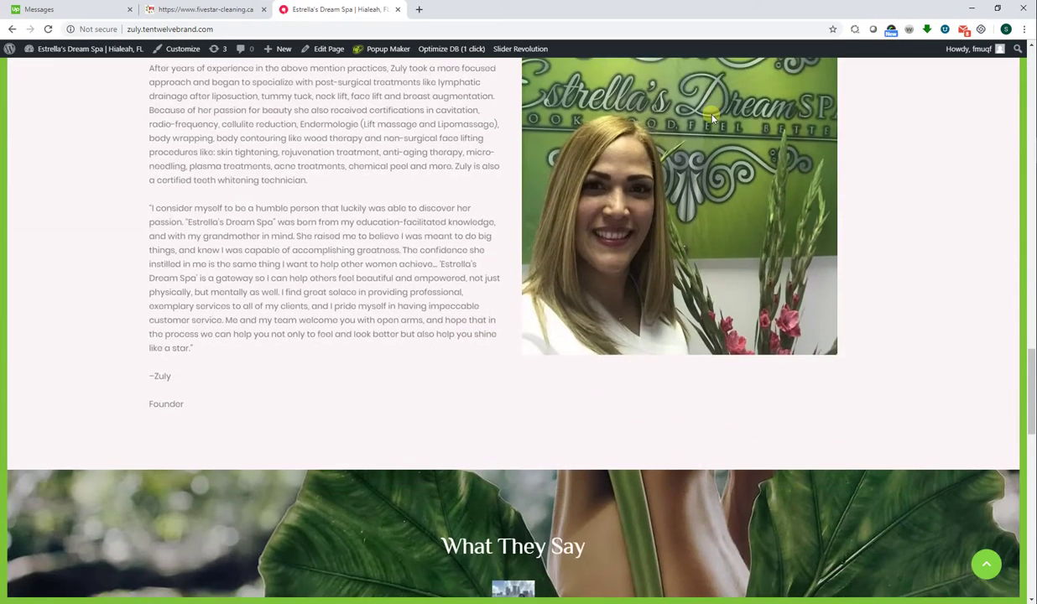